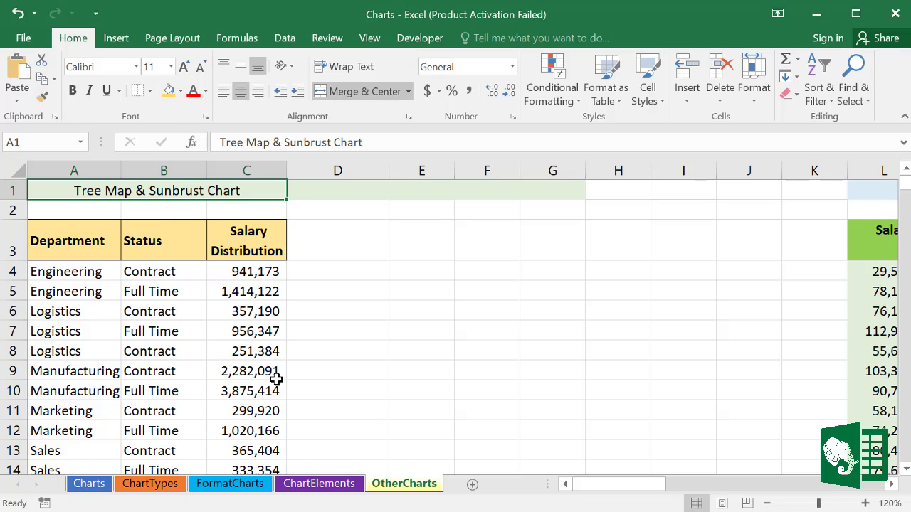
Step: Insert a treemap chart from the Department, Status and Salary Distribution table
left_click(163, 240)
left_click(81, 235)
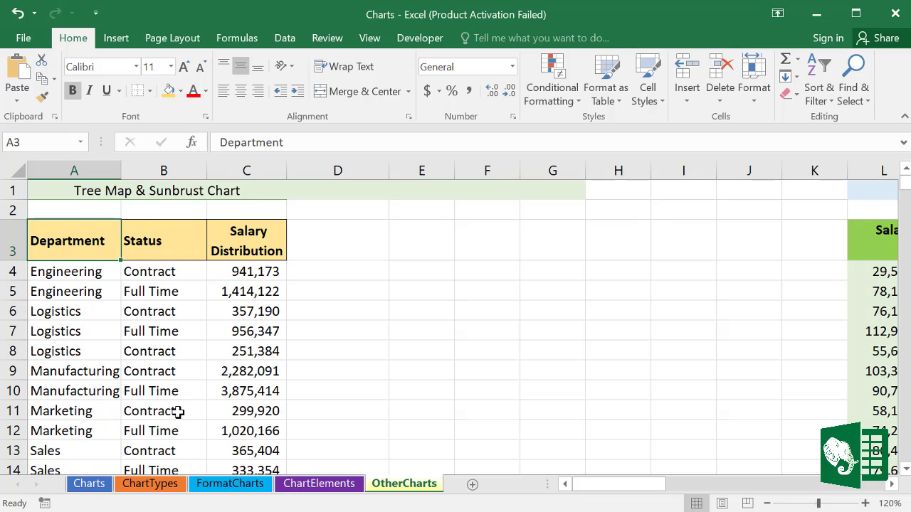
left_click(185, 304)
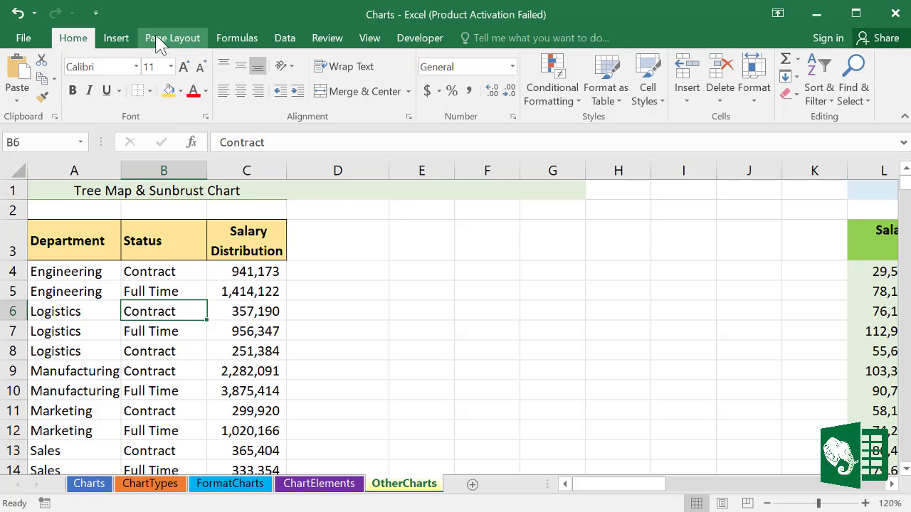
left_click(117, 40)
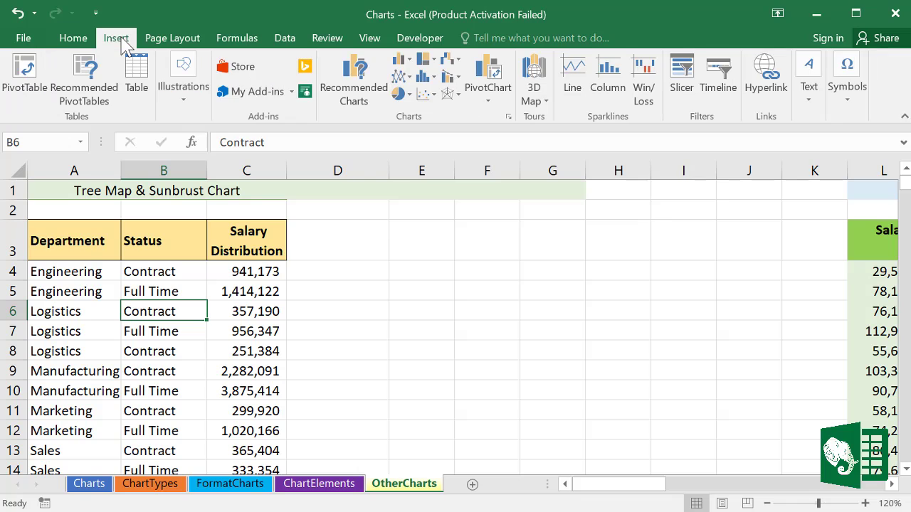
left_click(432, 61)
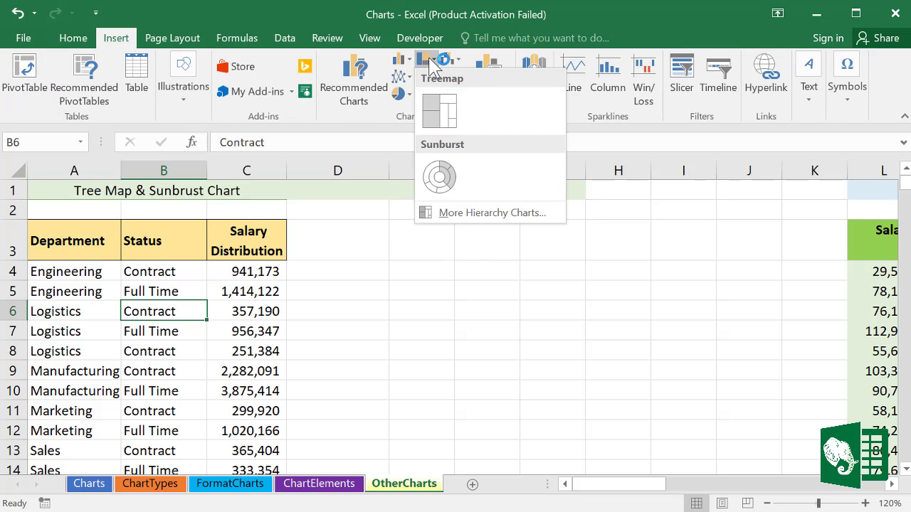
left_click(441, 111)
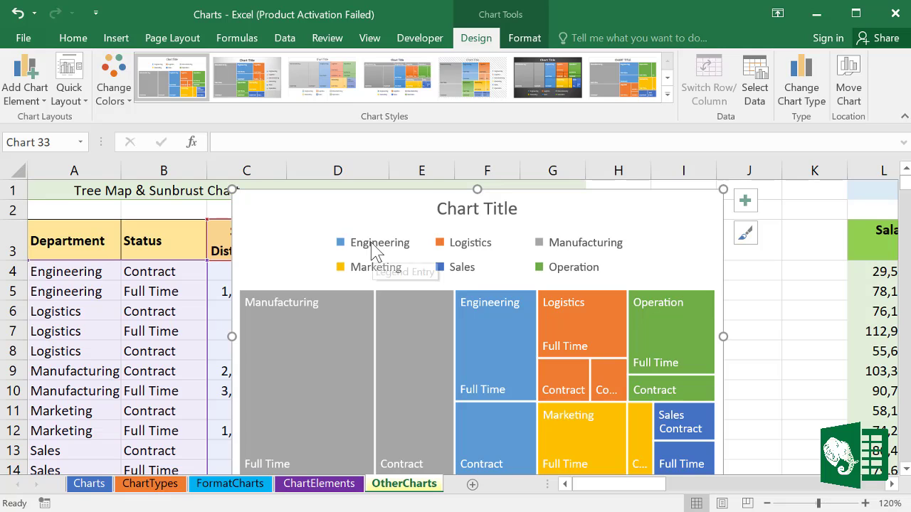
Step: Remove the treemap chart's legend, then shrink and reposition the chart so it sits clear of the salary table
left_click(370, 243)
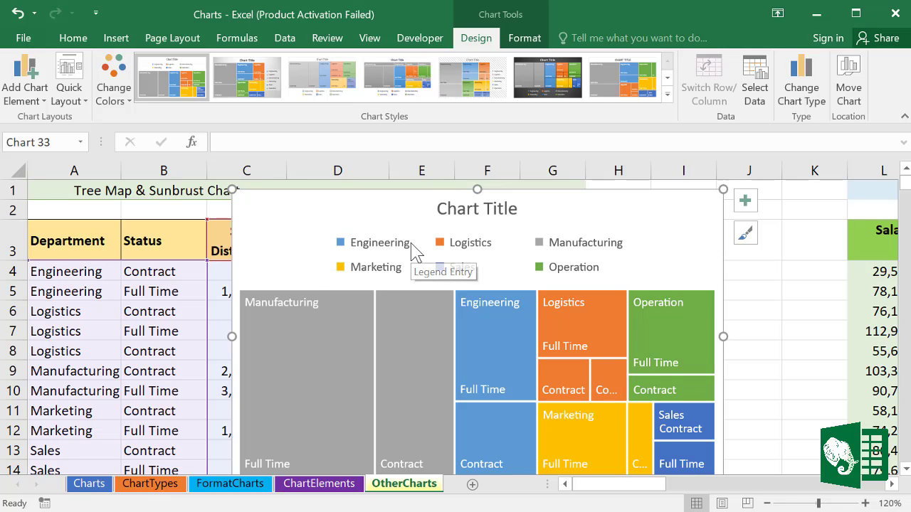
key("Delete")
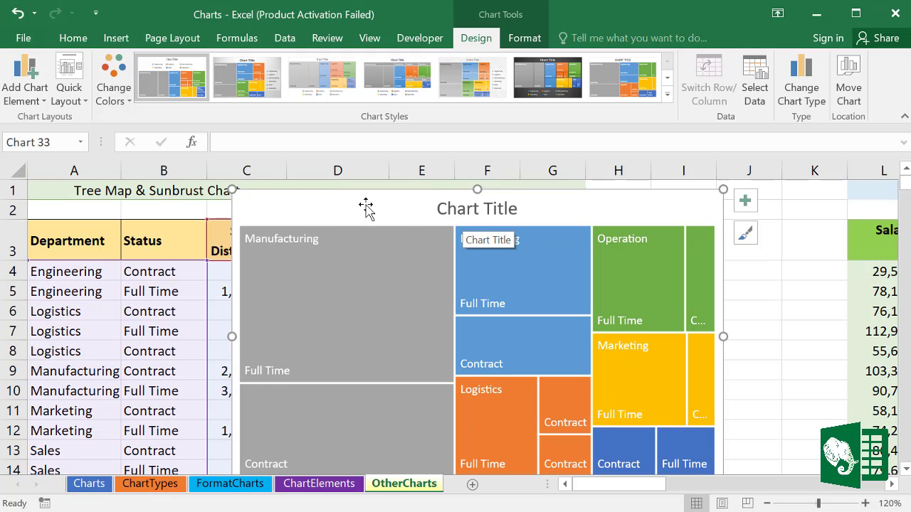
left_click_drag(302, 206, 326, 203)
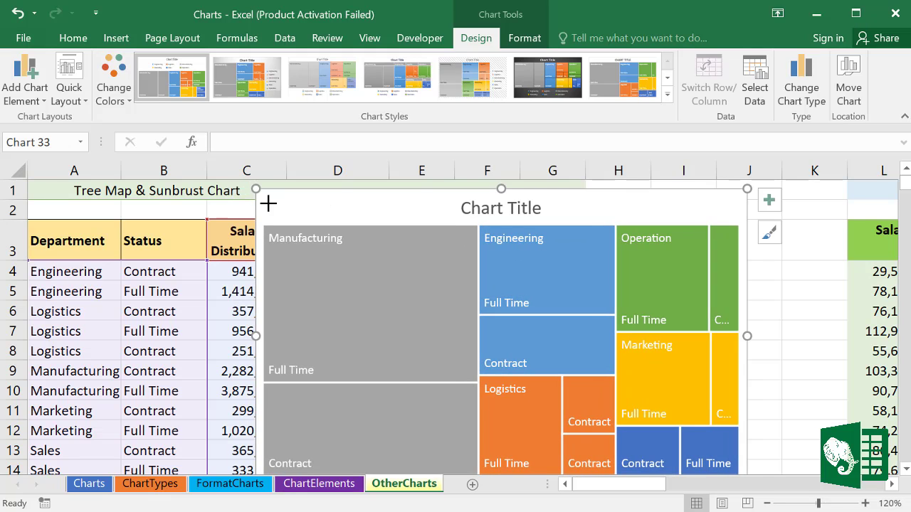
left_click_drag(257, 190, 327, 235)
left_click_drag(364, 261, 339, 236)
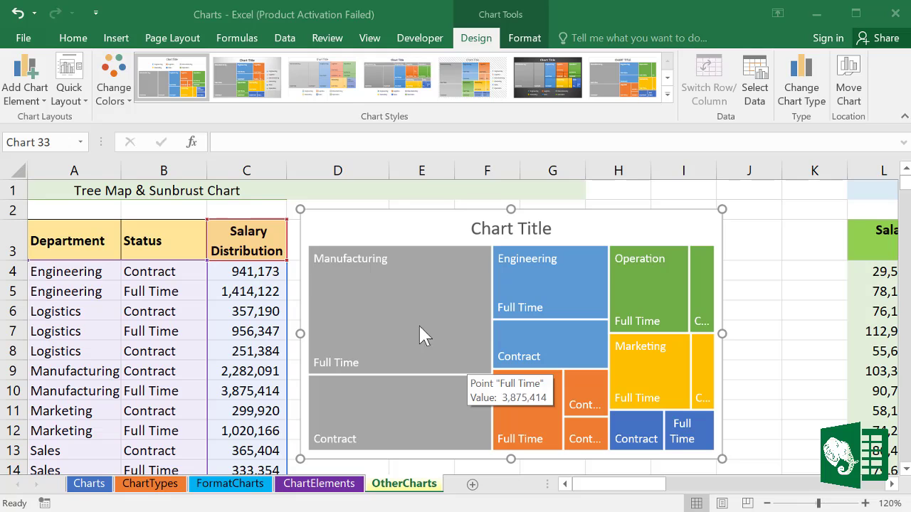
Step: Select the two Manufacturing salary values in C9:C10 to check them, and delete the treemap chart
left_click(245, 363)
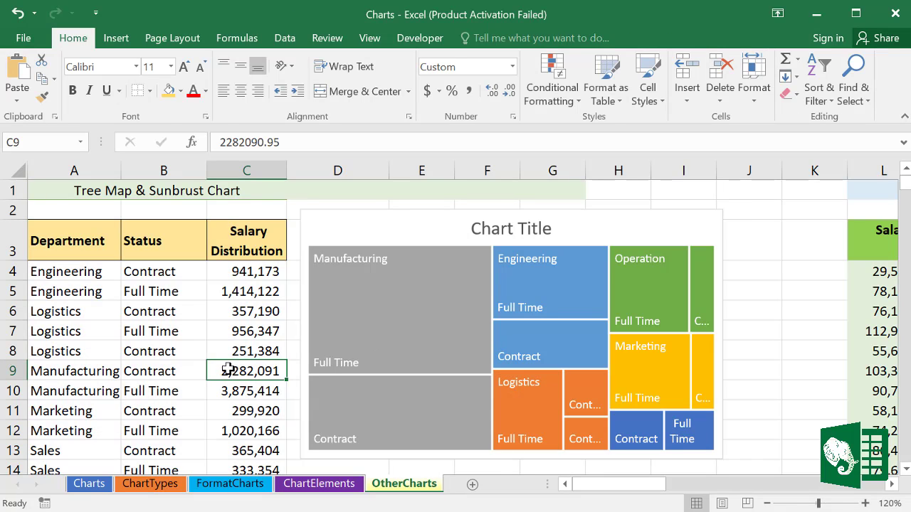
left_click_drag(227, 369, 242, 390)
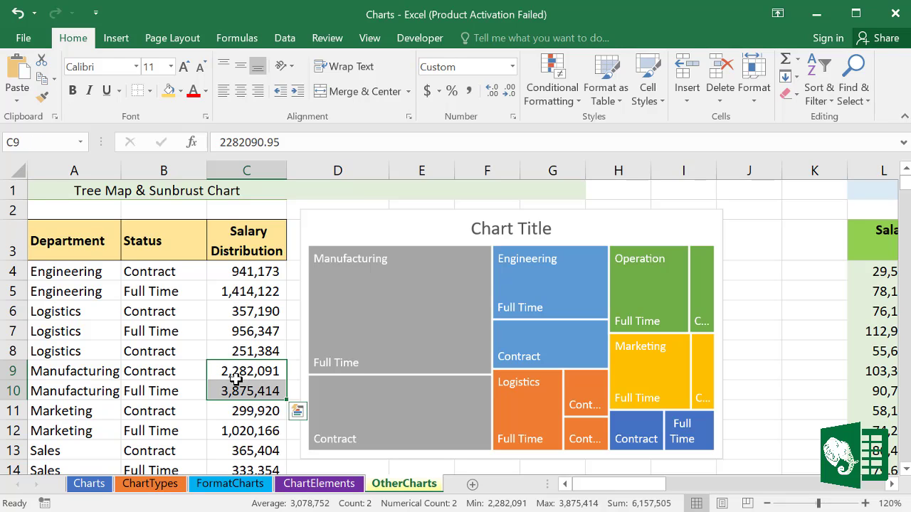
left_click(399, 226)
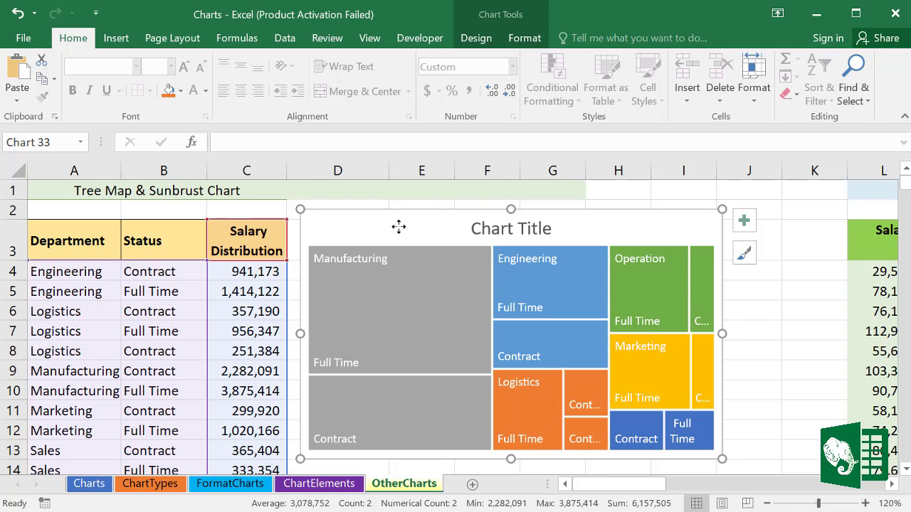
key("Delete")
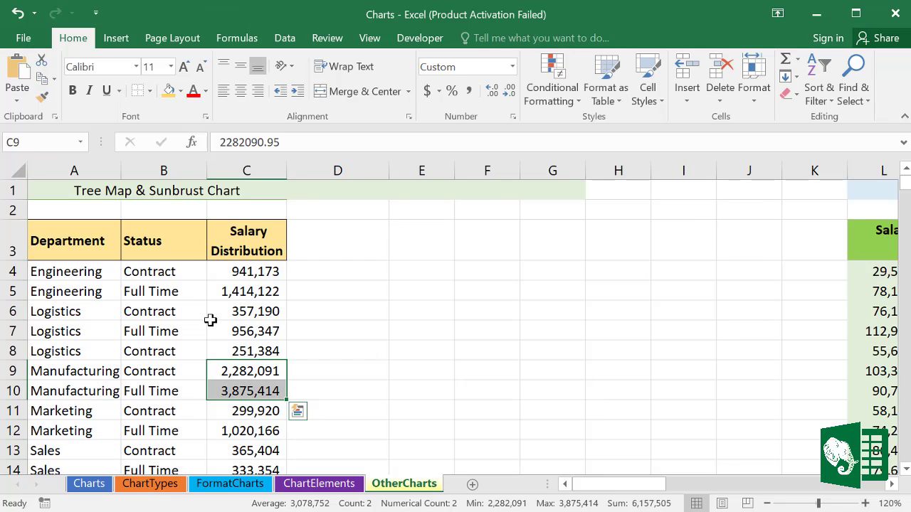
Step: Insert a sunburst chart from the department salary table
left_click(150, 323)
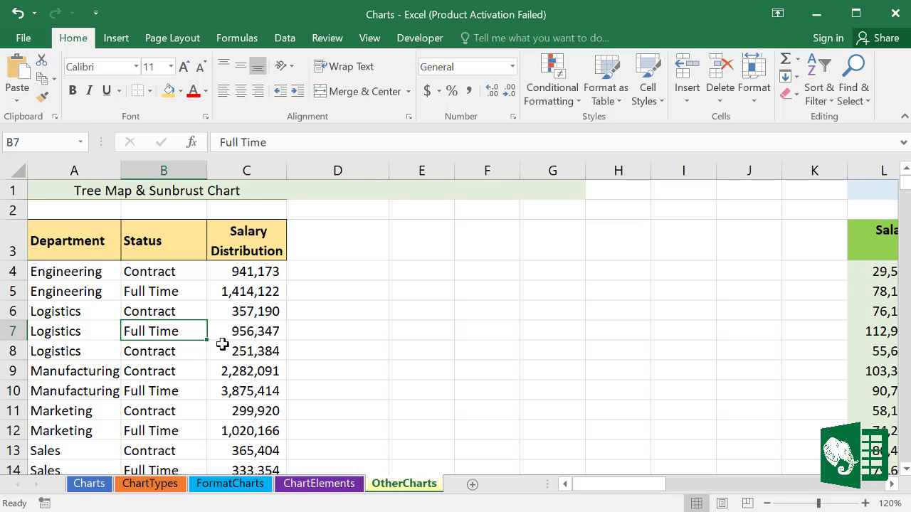
left_click(115, 39)
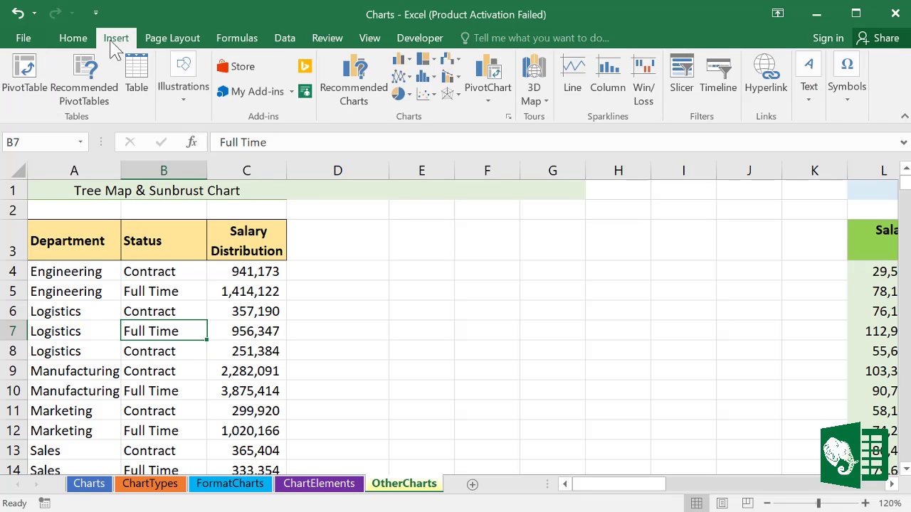
left_click(433, 59)
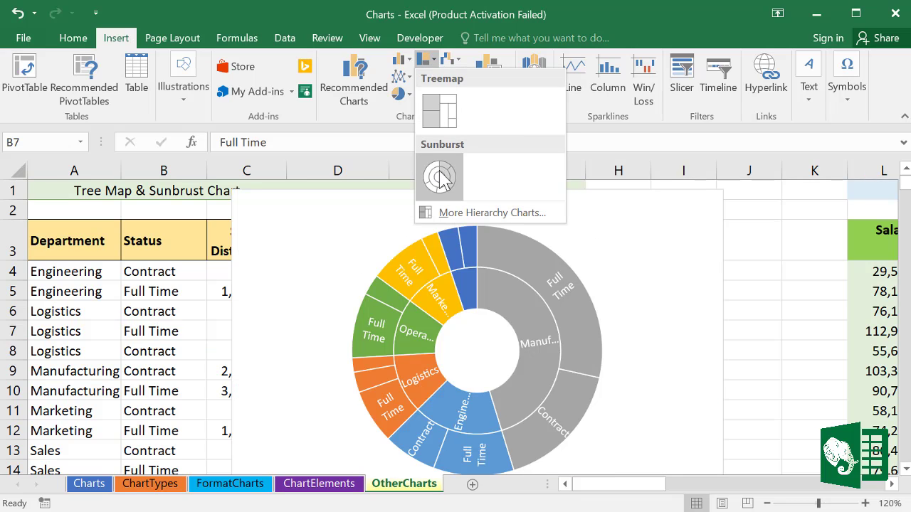
left_click(441, 178)
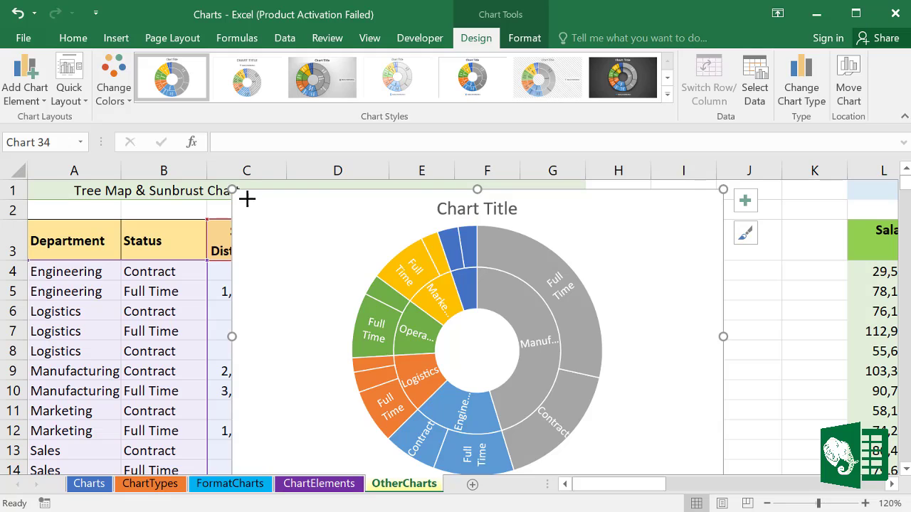
Step: Shrink the sunburst chart so it clears the salary table, and select the Manufacturing rows A9:C10 for comparison
left_click_drag(247, 200, 320, 228)
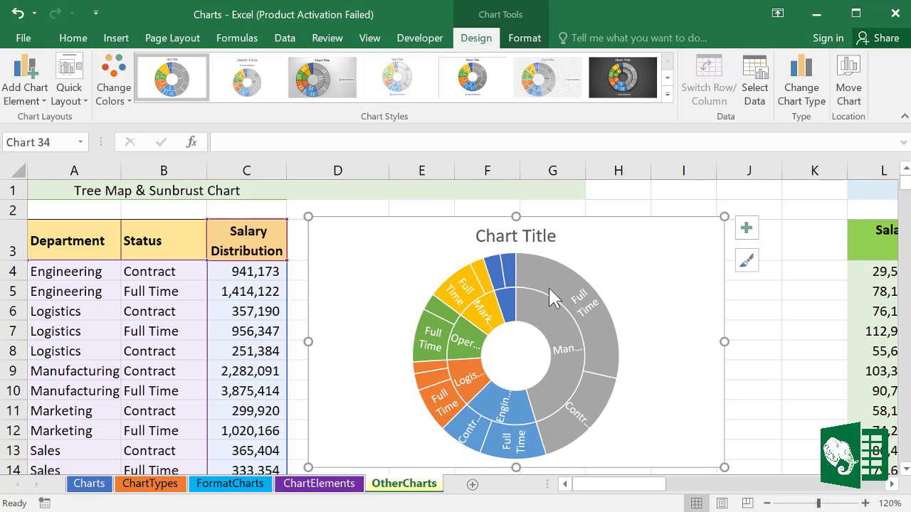
left_click_drag(98, 374, 252, 398)
key("Escape")
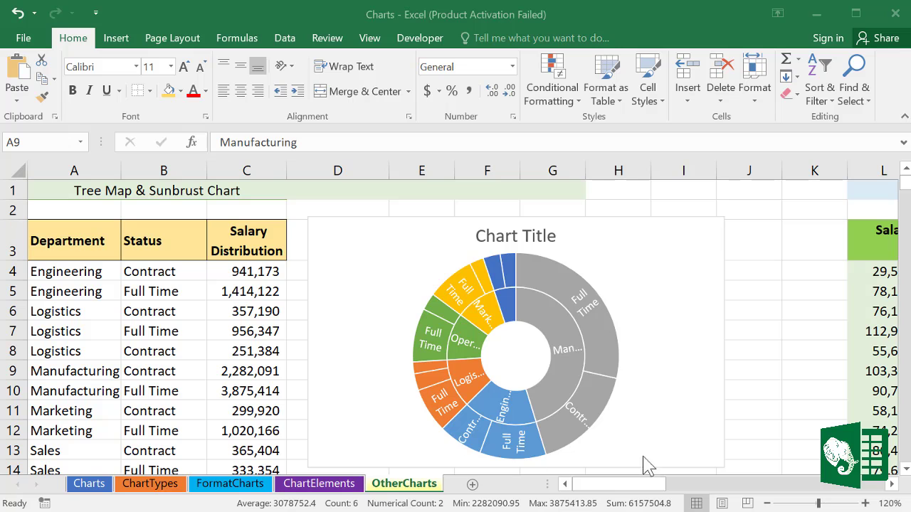
Step: Insert a histogram of the Salary column in column L and fit it between that column and the Regions table
left_click(892, 484)
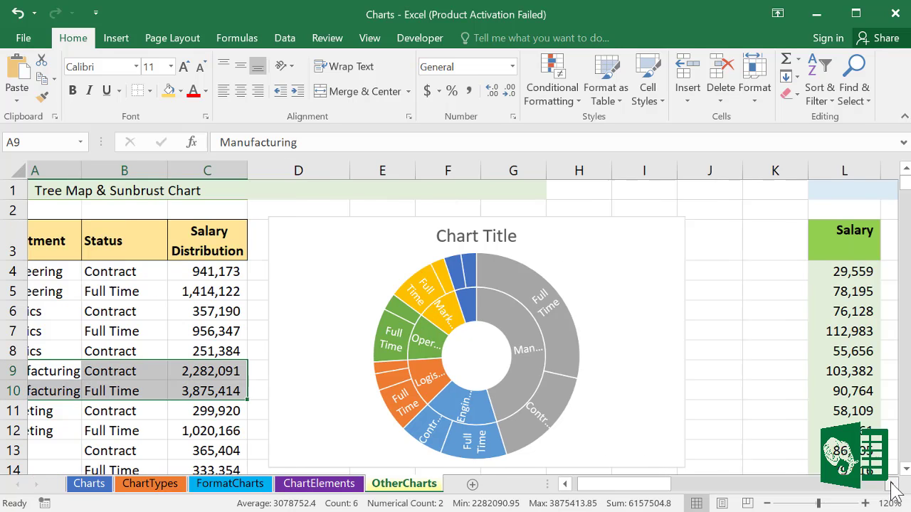
left_click_drag(892, 484, 892, 484)
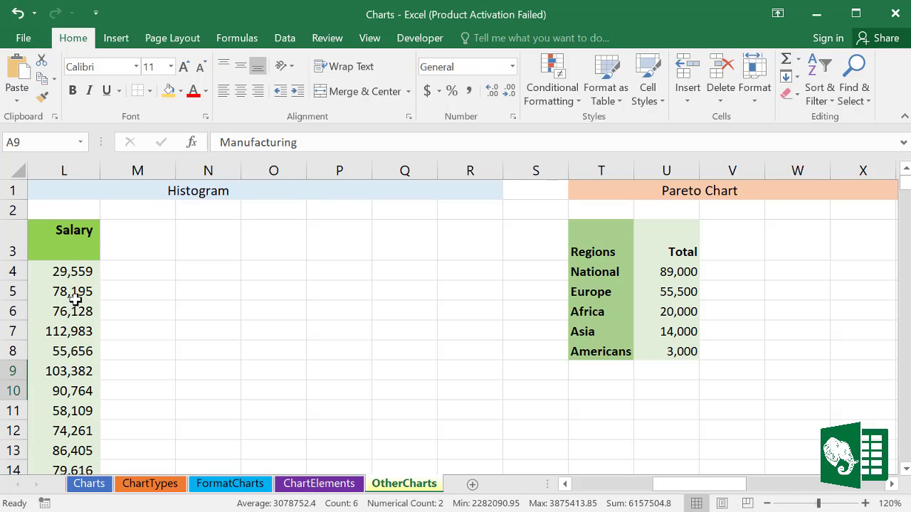
left_click(71, 271)
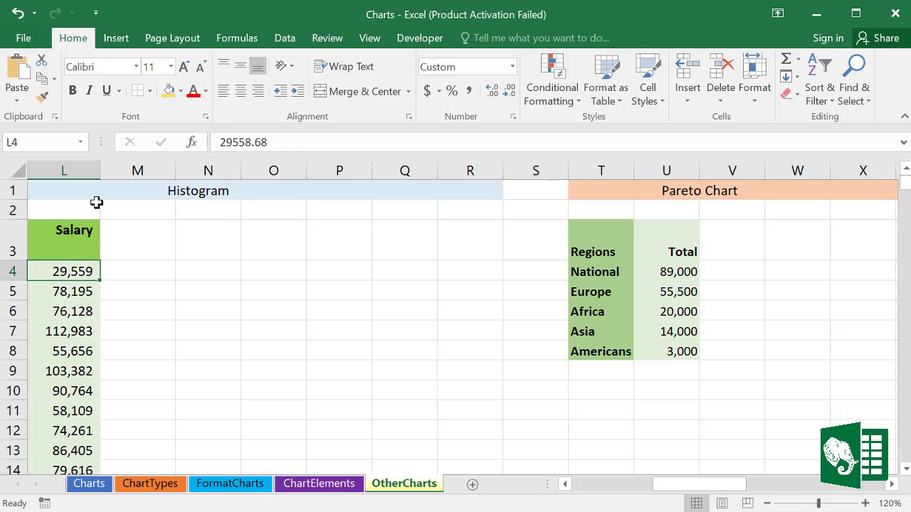
left_click(127, 37)
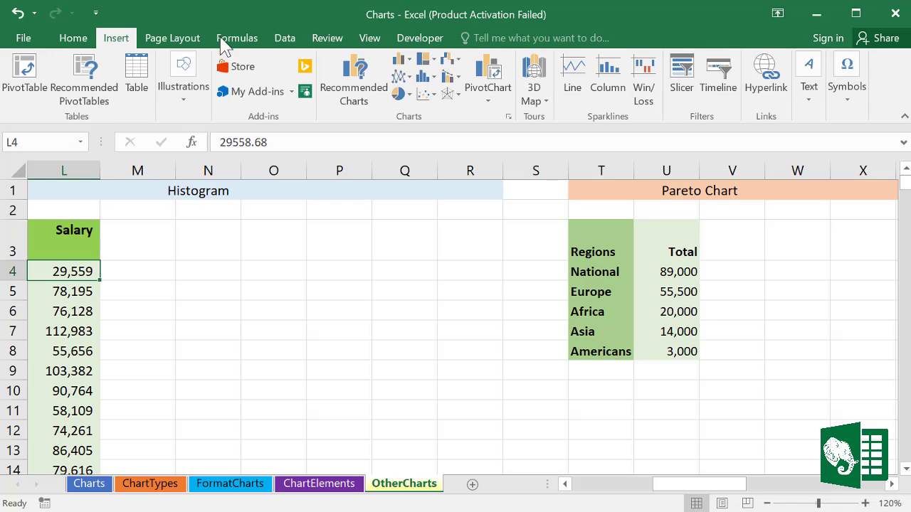
left_click(431, 78)
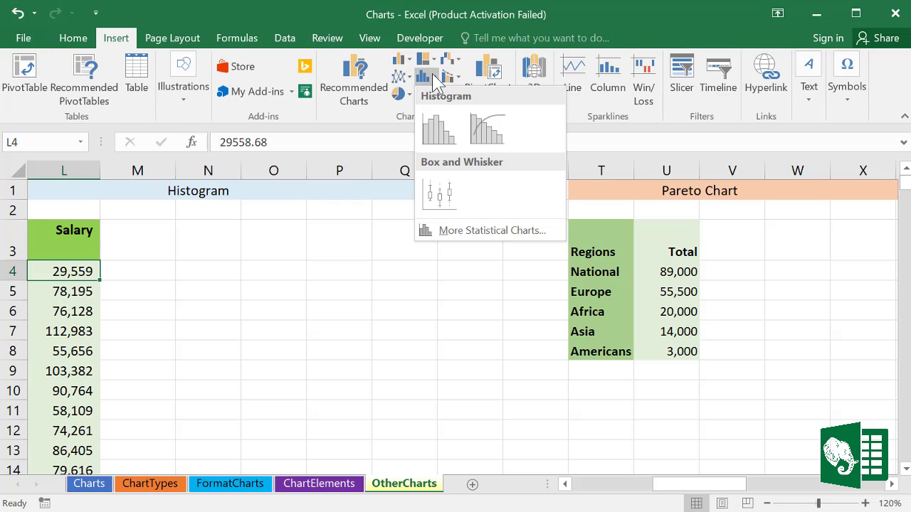
left_click(439, 129)
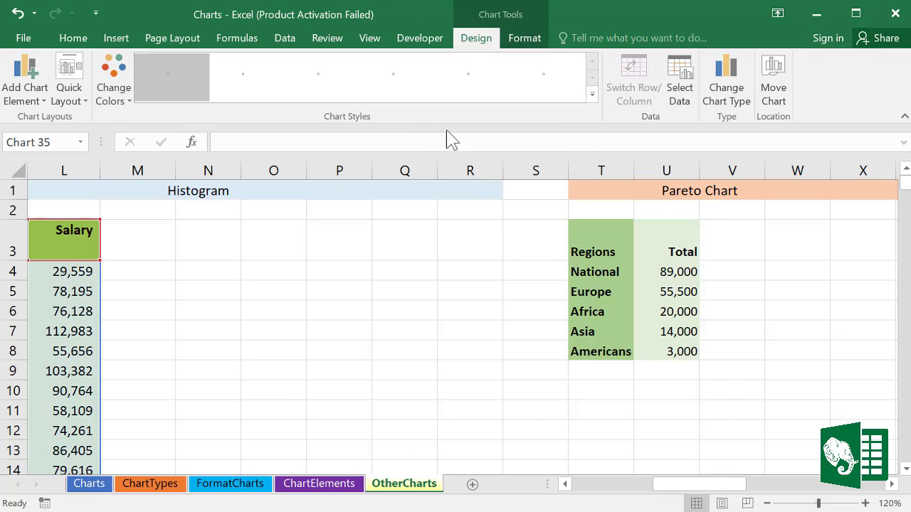
left_click_drag(512, 207, 398, 234)
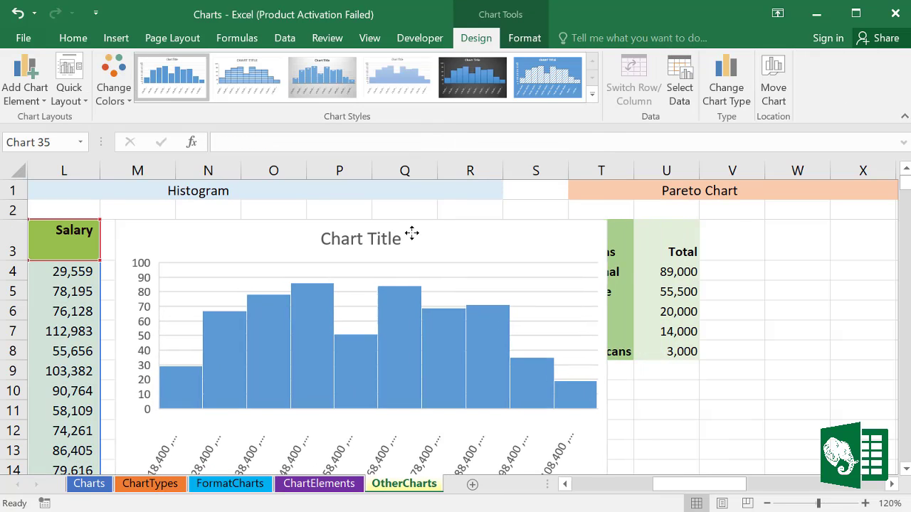
left_click_drag(610, 213, 505, 216)
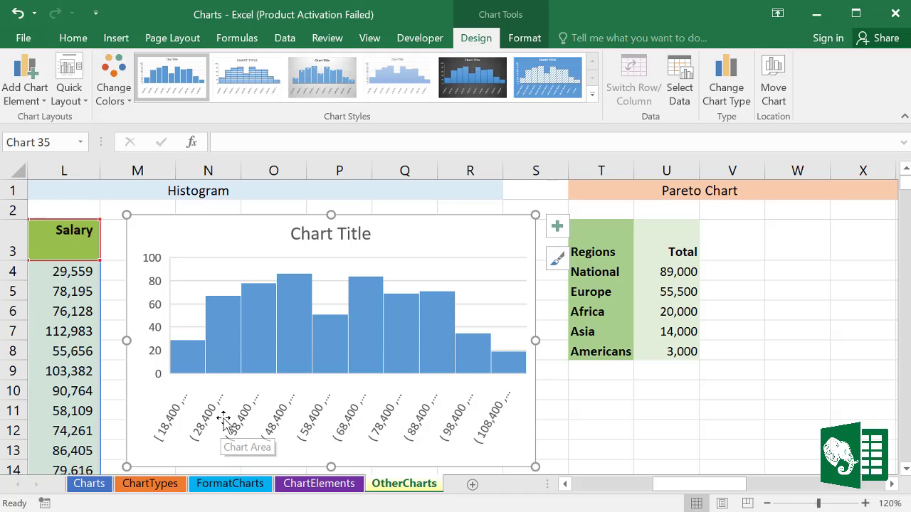
Step: Set the bin width of the histogram's horizontal axis to 1000
double_click(242, 426)
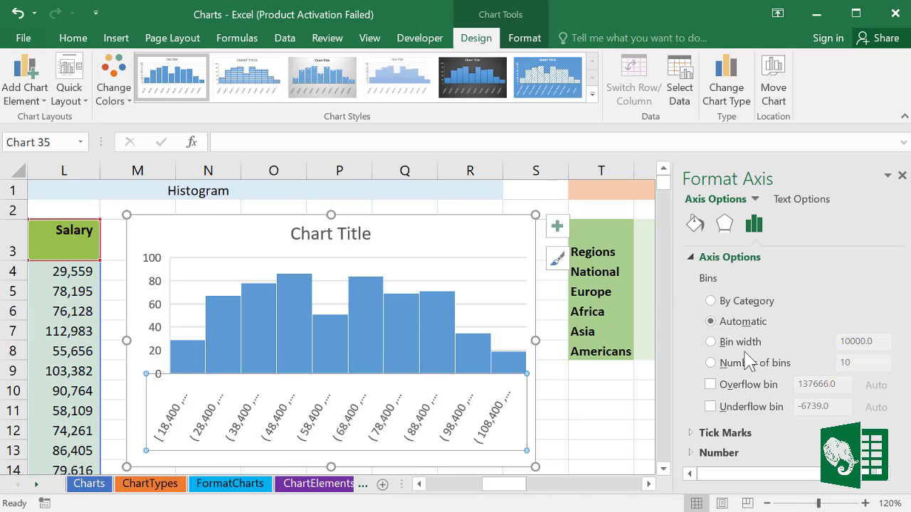
left_click(711, 342)
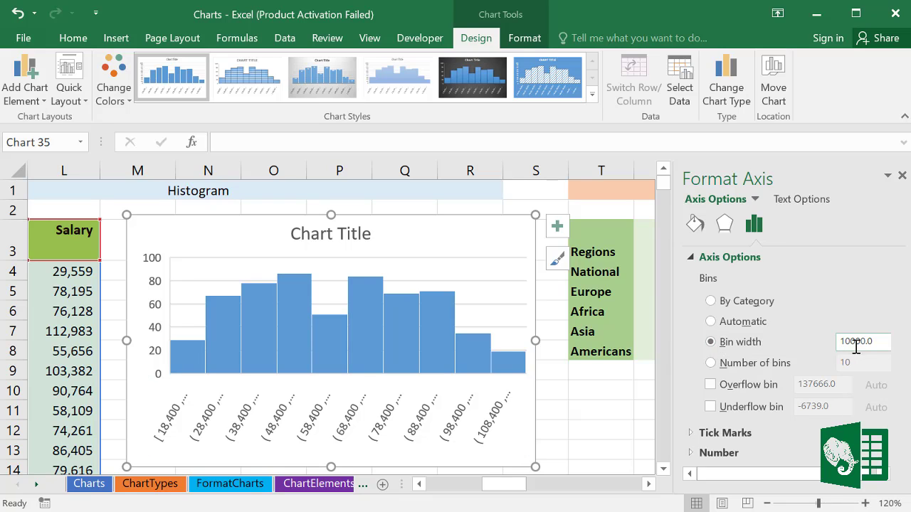
left_click(848, 343)
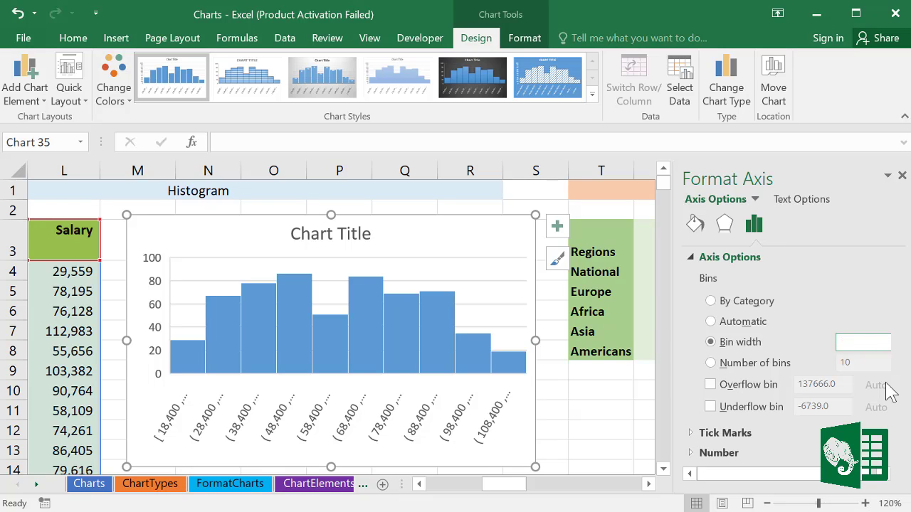
type("1000")
key("Return")
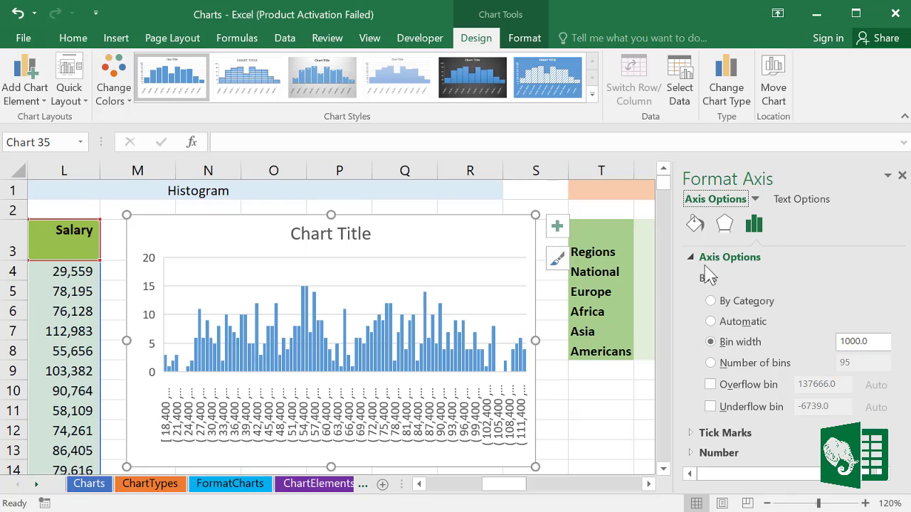
Step: Try the dark-background and faded light-blue chart styles, keep the dark one on the histogram, and close the axis formatting options
left_click(471, 80)
left_click(401, 87)
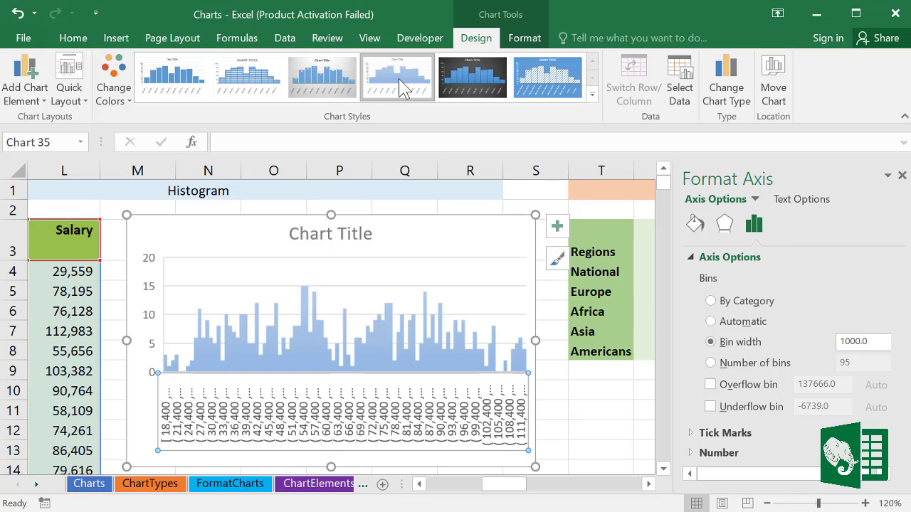
left_click(901, 175)
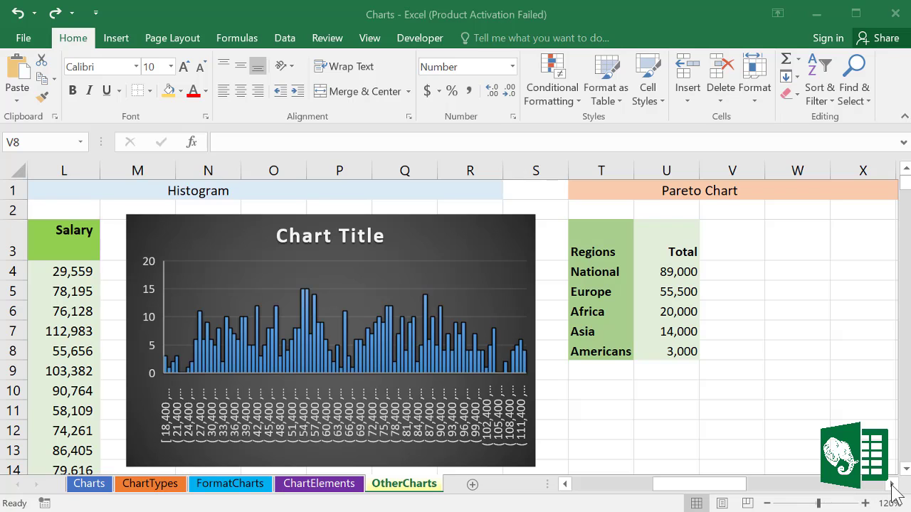
Step: Insert a Pareto chart from the Regions and Total table in T3:U8
left_click(893, 486)
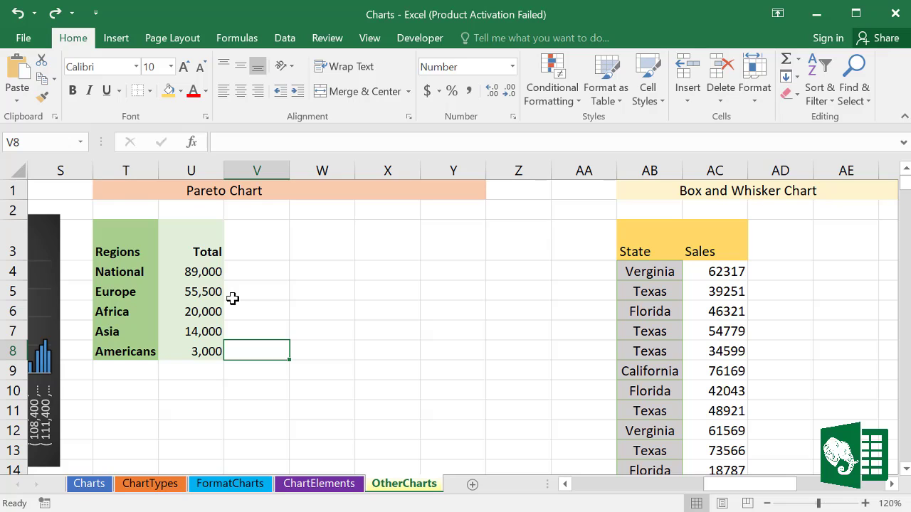
left_click_drag(146, 262, 147, 350)
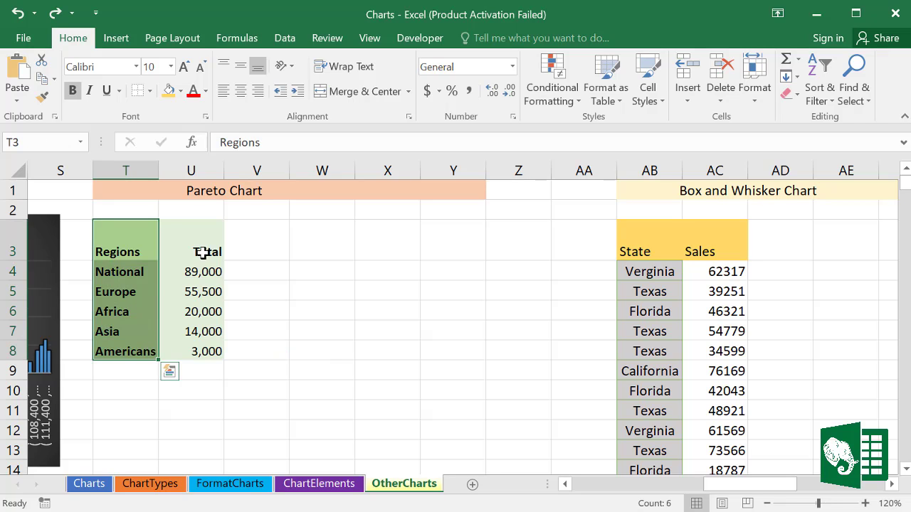
left_click_drag(202, 251, 200, 343)
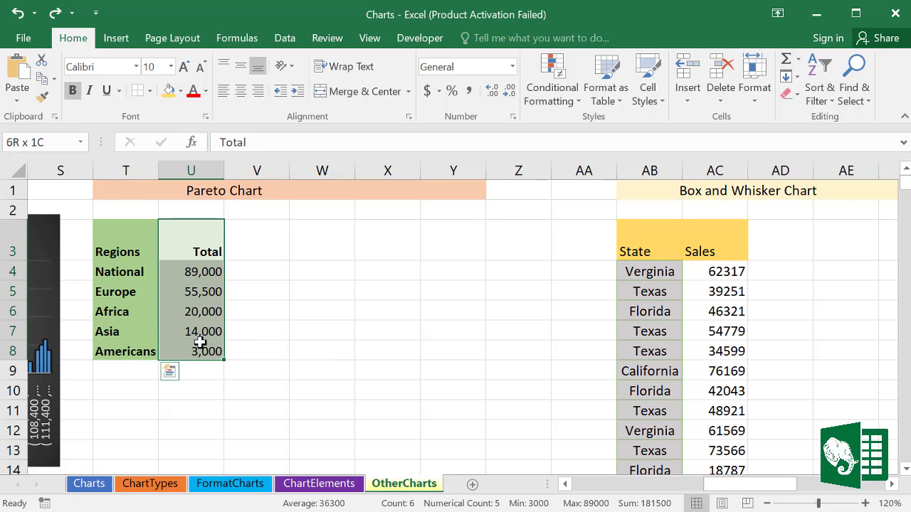
left_click(190, 292)
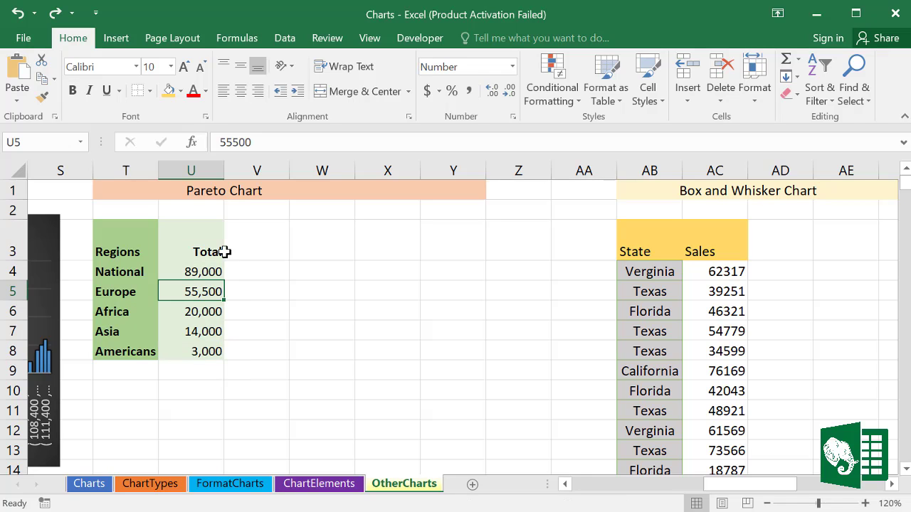
left_click(117, 40)
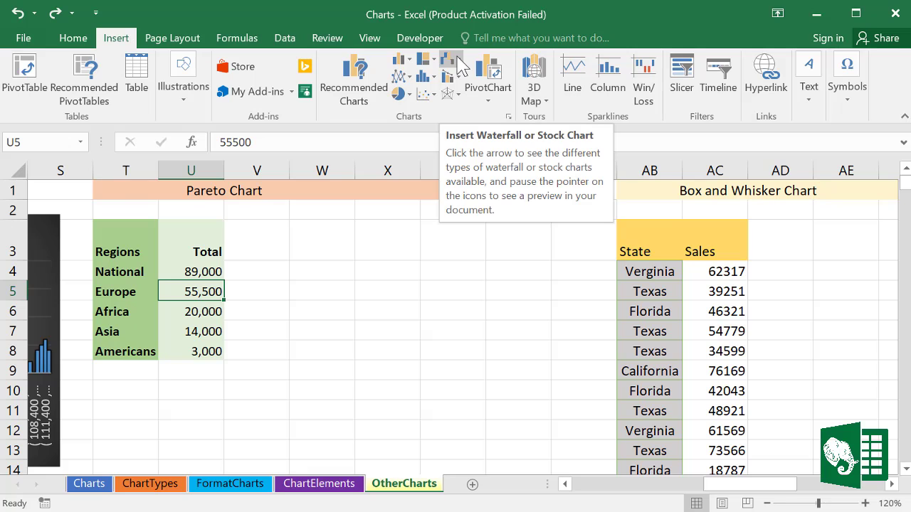
left_click(427, 77)
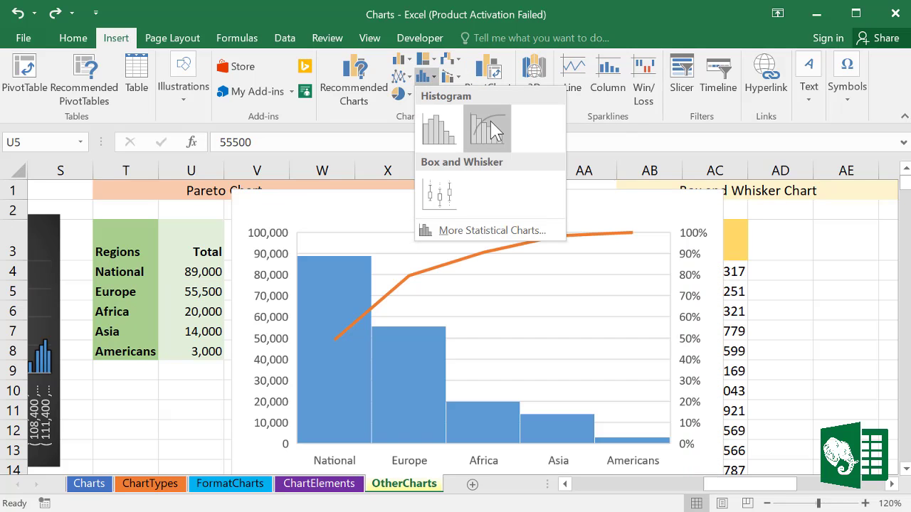
left_click(490, 121)
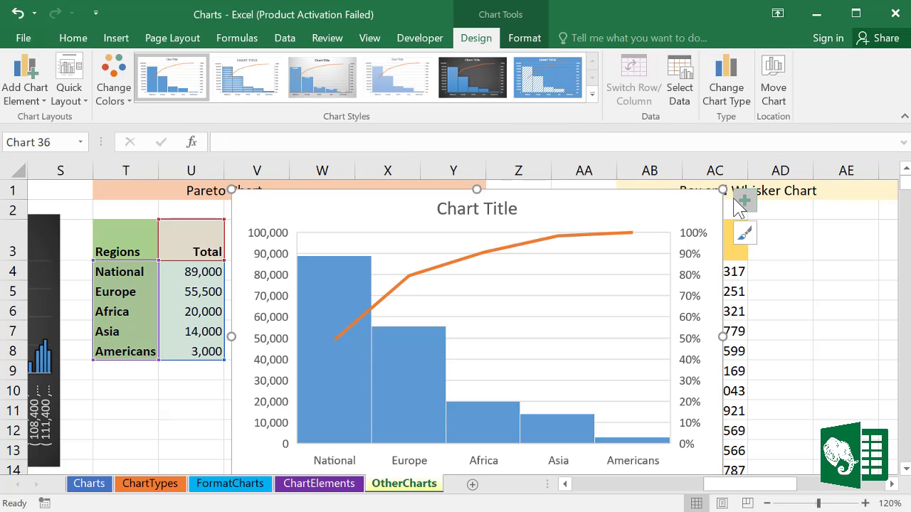
Step: Shrink the Pareto chart and fit it between the Regions table and the State sales table, leaving the chart area formatting closed
left_click_drag(726, 189, 589, 269)
left_click(439, 286)
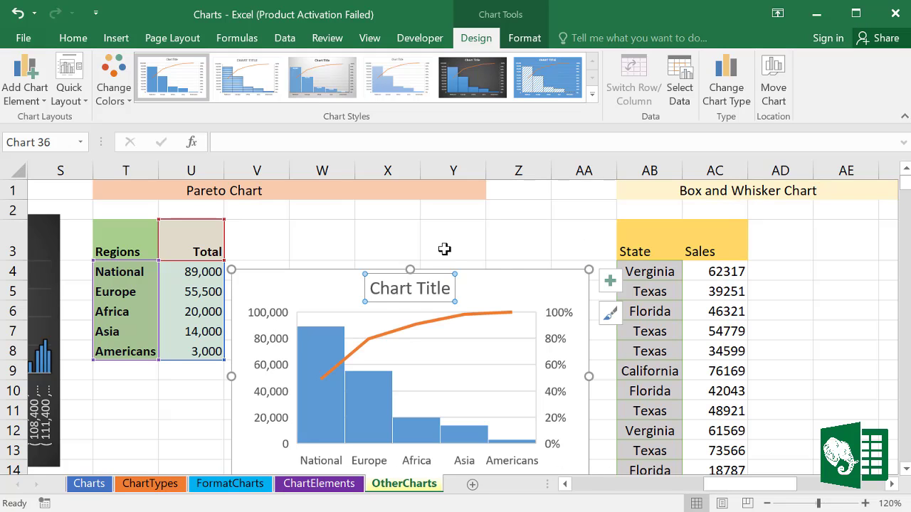
double_click(504, 276)
left_click_drag(498, 274, 499, 224)
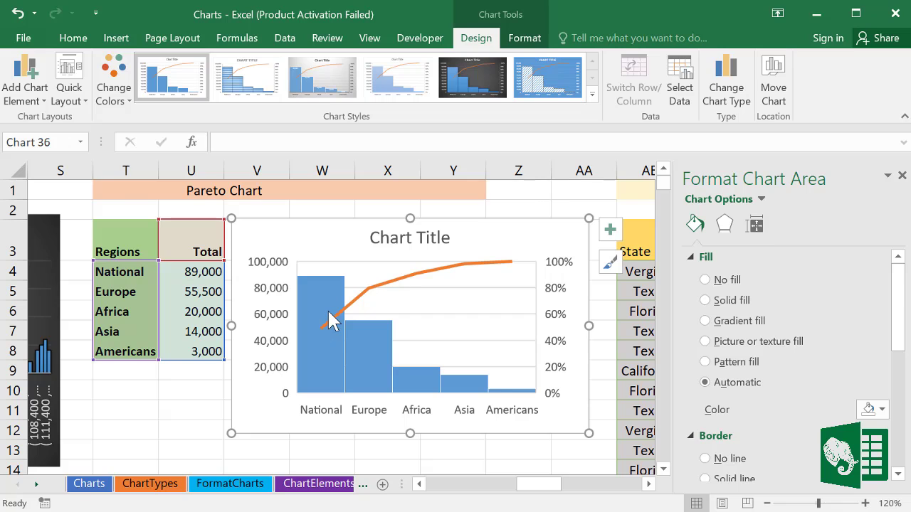
left_click(902, 176)
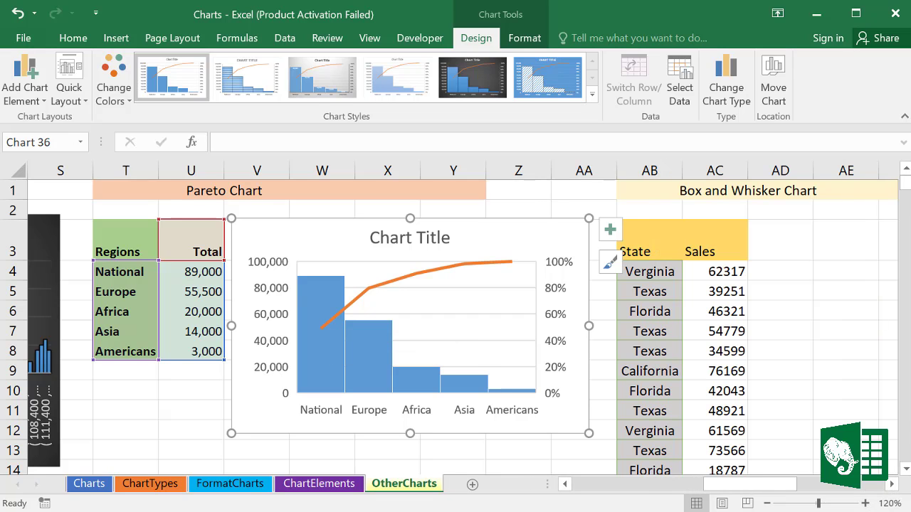
Step: Insert a box and whisker chart from the State and Sales columns AB and AC
left_click(892, 484)
left_click(892, 484)
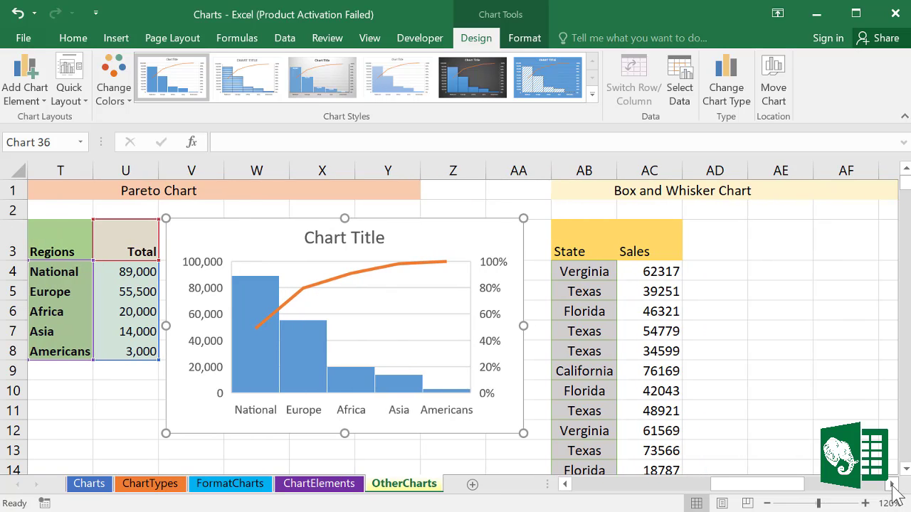
left_click(892, 484)
left_click(892, 484)
left_click(892, 486)
left_click(893, 485)
left_click(892, 485)
left_click(893, 486)
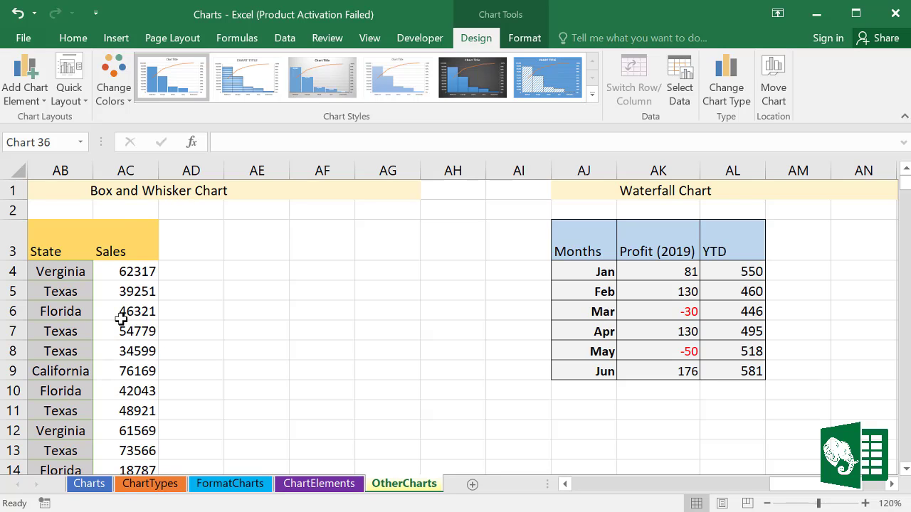
left_click(71, 362)
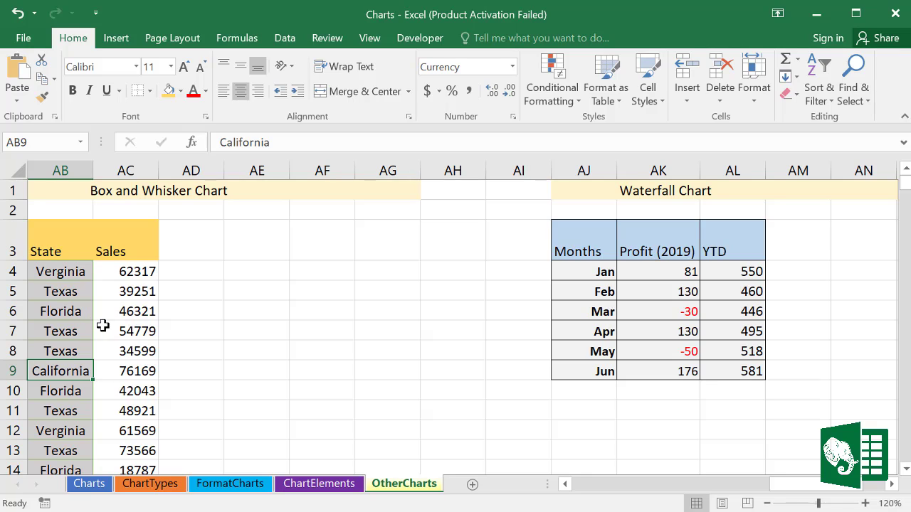
left_click(116, 38)
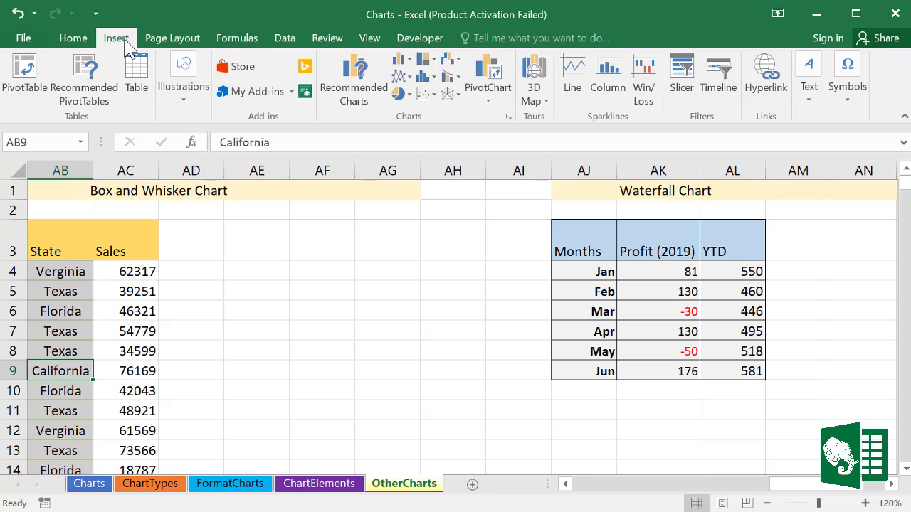
left_click(459, 63)
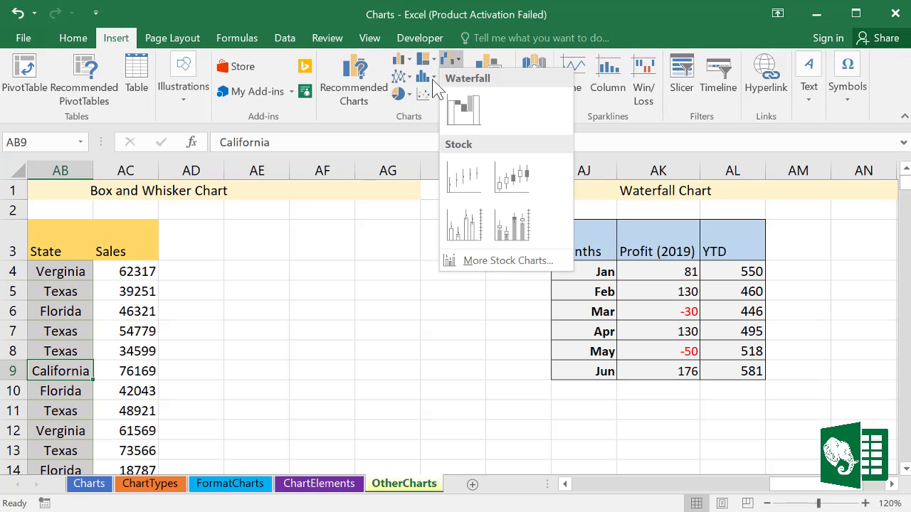
left_click(433, 78)
left_click(434, 77)
left_click(434, 78)
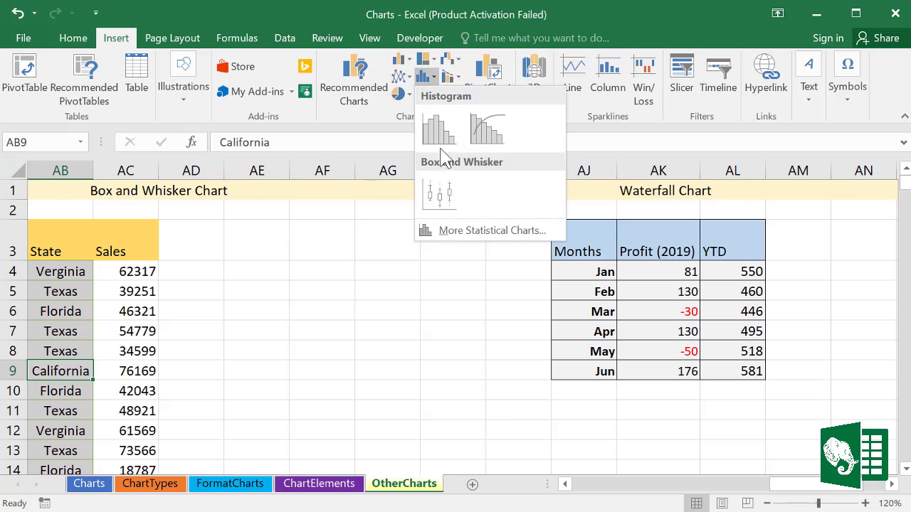
left_click(443, 203)
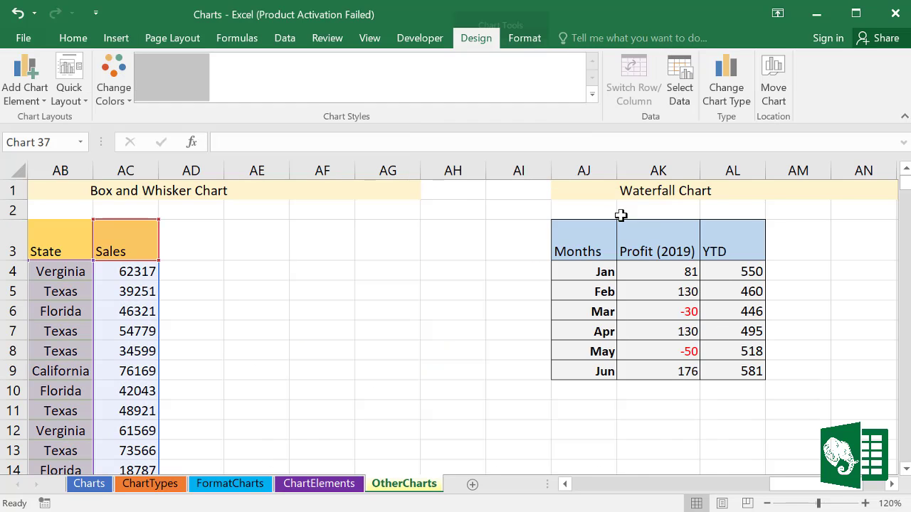
Step: Resize the box and whisker chart and fit it between the Sales column and the Months table
mouse_move(717, 198)
left_mouse_down()
mouse_move(602, 266)
mouse_move(587, 301)
left_mouse_up()
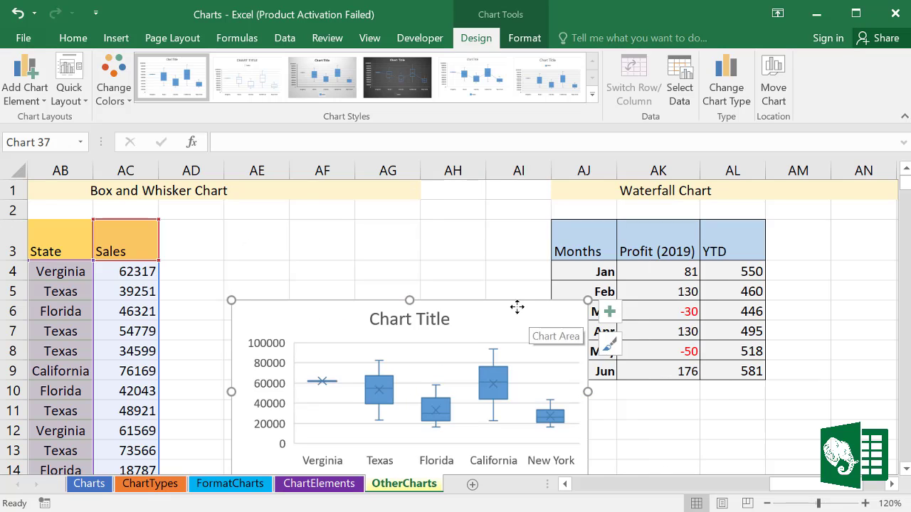
left_click_drag(529, 310, 452, 235)
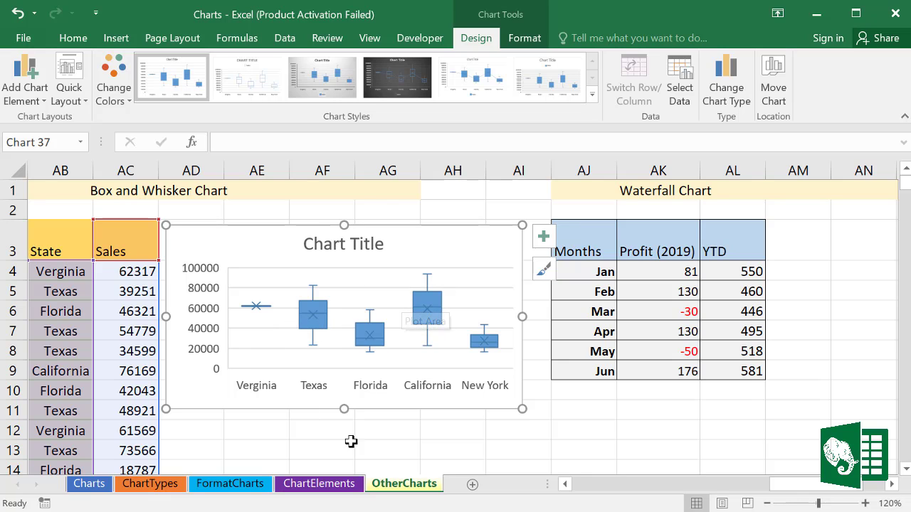
left_click_drag(343, 409, 344, 433)
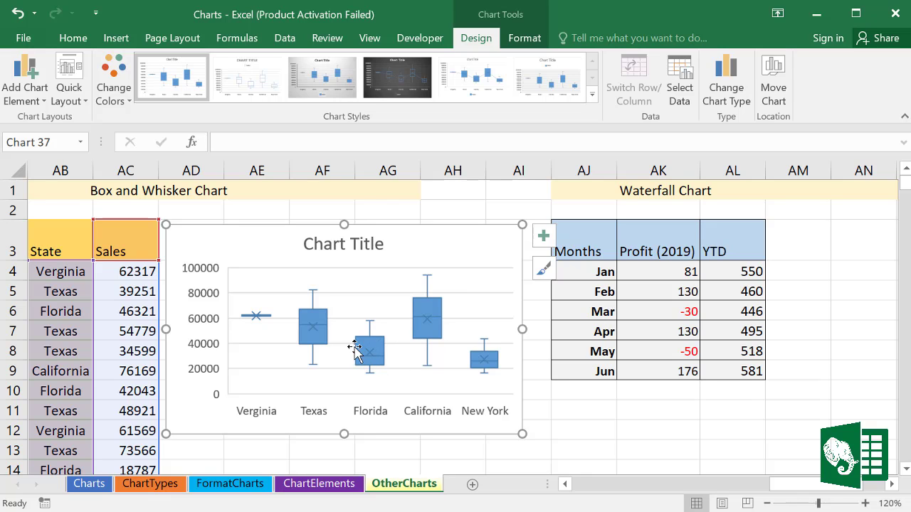
Step: Show the mean line on the box and whisker series, try its inner points but leave them hidden, and close the series formatting
left_click(322, 342)
double_click(321, 342)
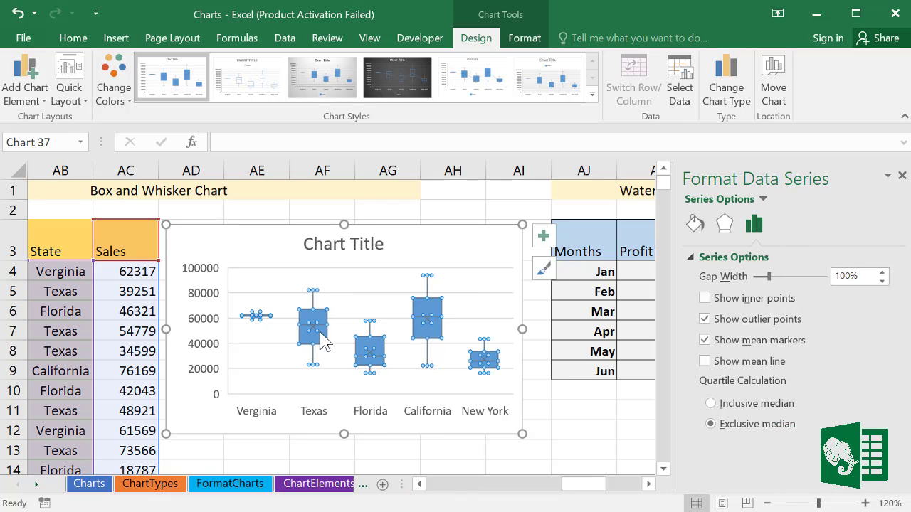
left_click(704, 362)
left_click(706, 299)
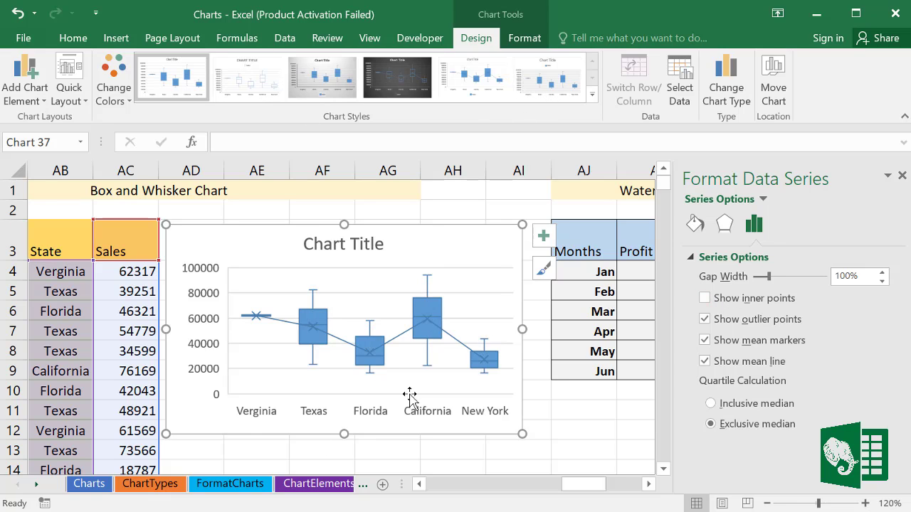
left_click(901, 175)
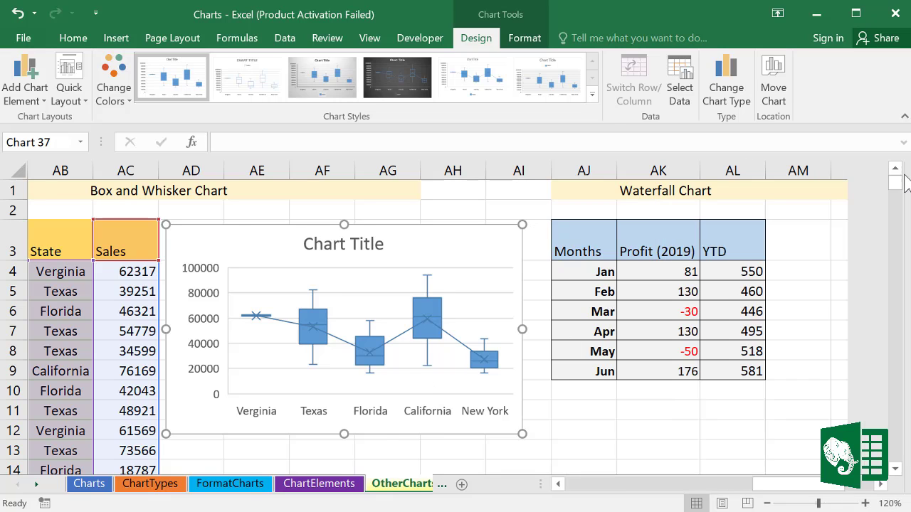
Step: Insert a waterfall chart from the Months, Profit (2019) and YTD table and place it beside the YTD column
left_click(891, 484)
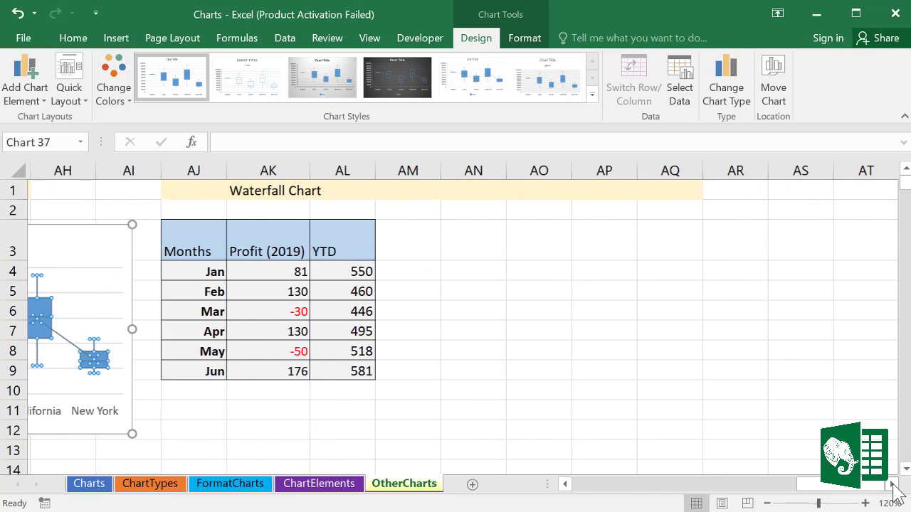
left_click(892, 484)
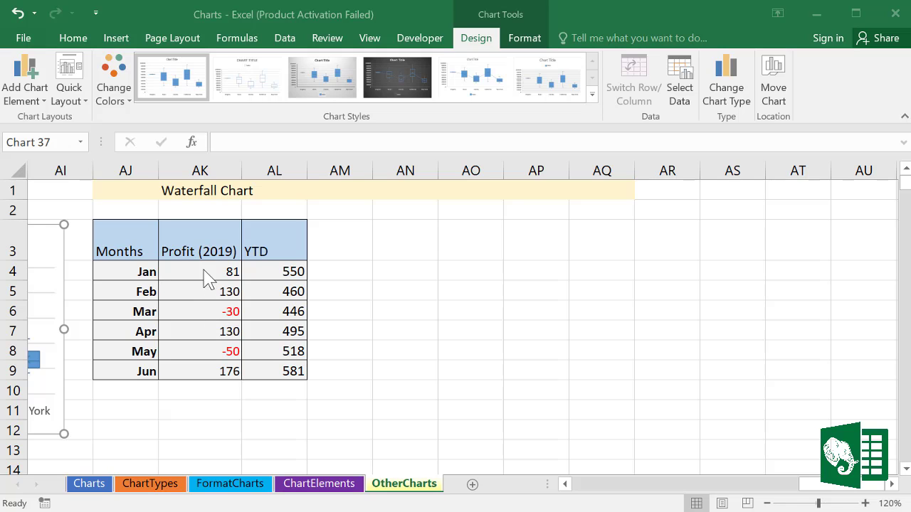
left_click(218, 296)
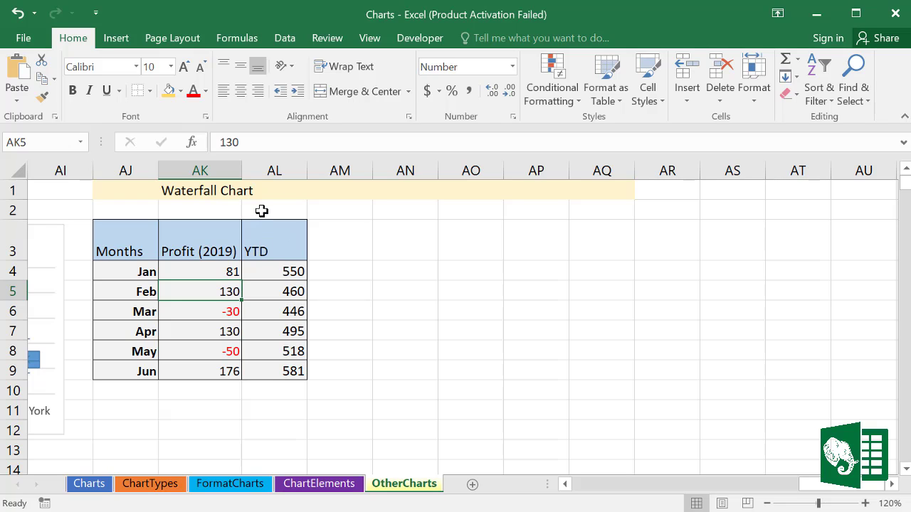
left_click(115, 40)
left_click(451, 61)
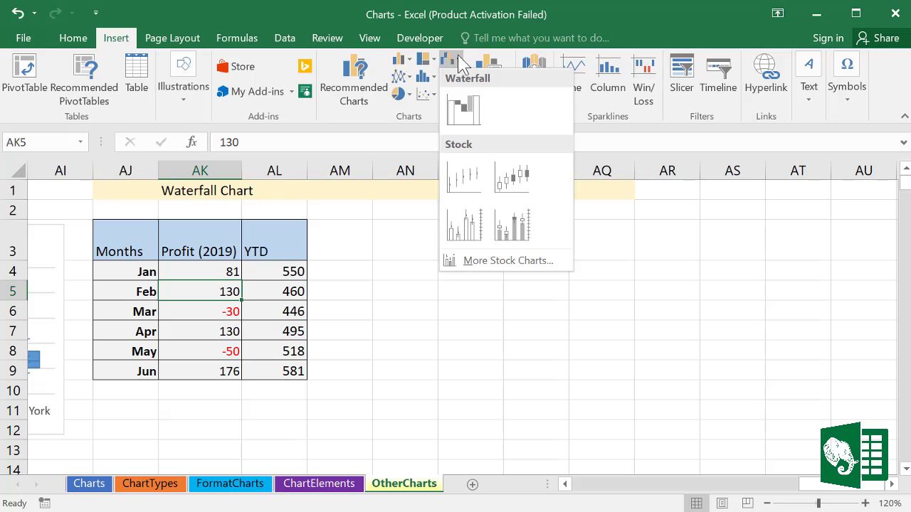
left_click(463, 108)
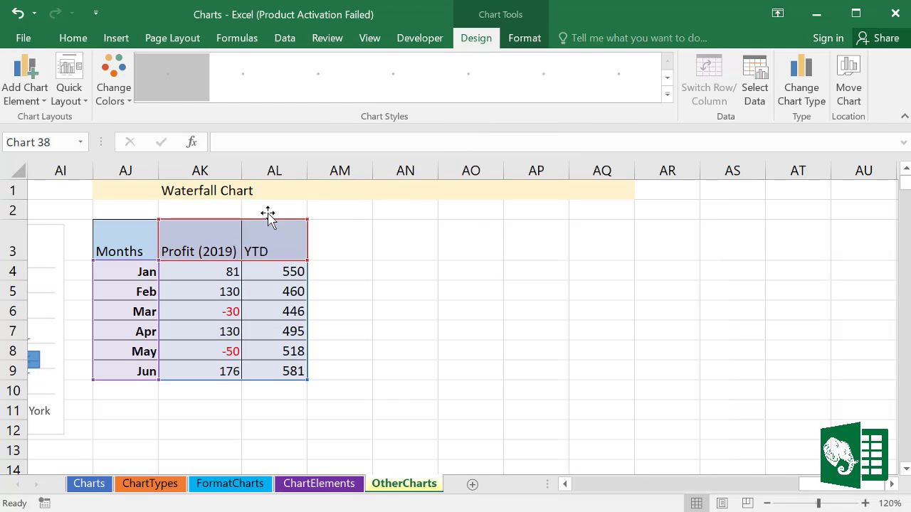
mouse_move(232, 190)
left_mouse_down()
mouse_move(367, 281)
mouse_move(375, 227)
mouse_move(357, 217)
left_mouse_up()
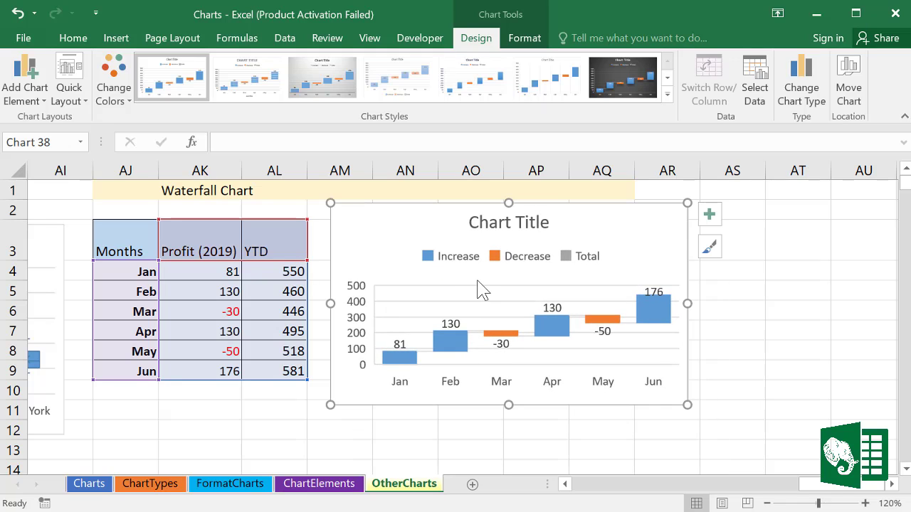